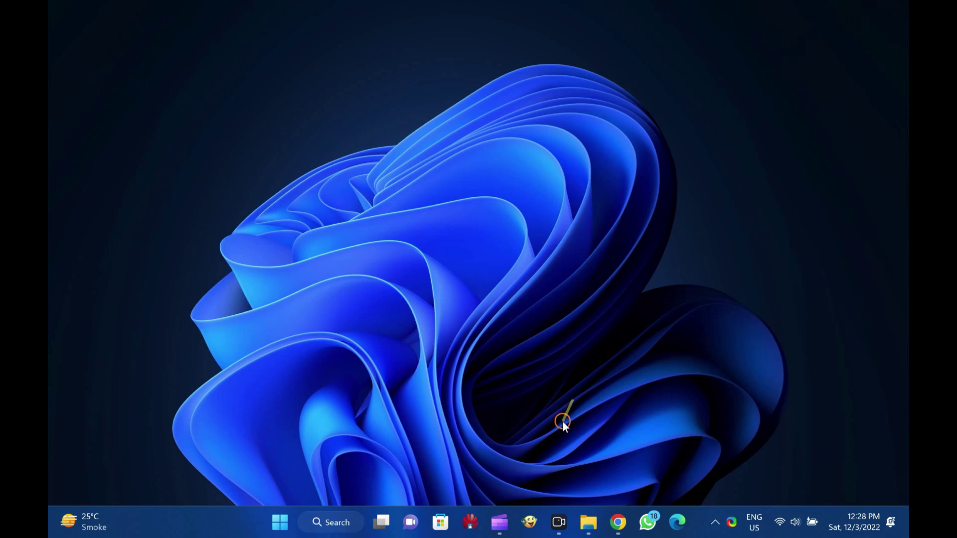
From File Explorer, run dd in the Double Driver folder as administrator
left_click(588, 522)
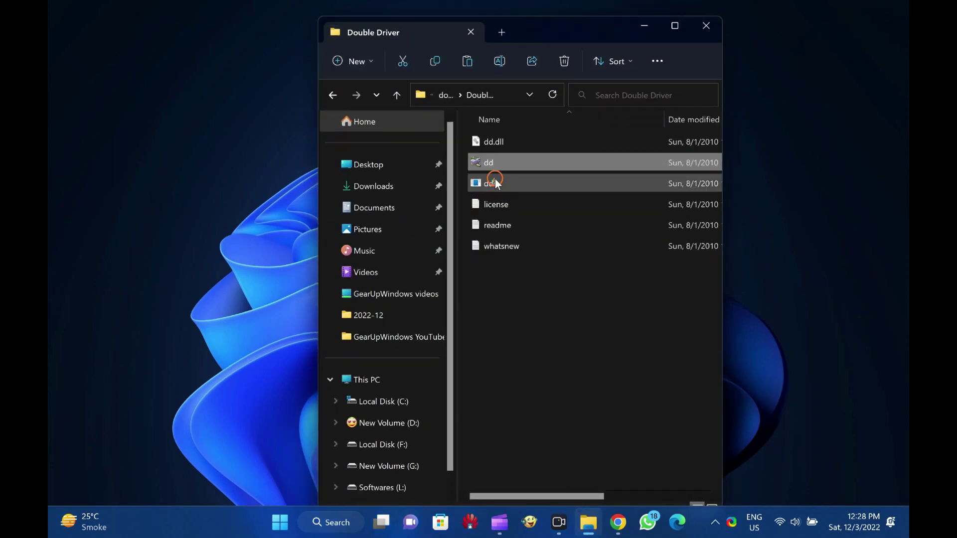
right_click(510, 162)
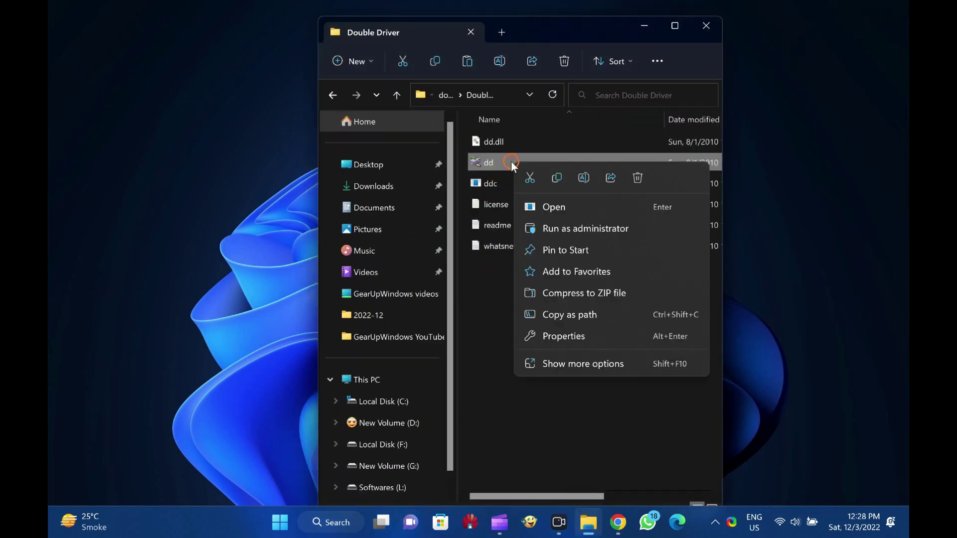
left_click(583, 229)
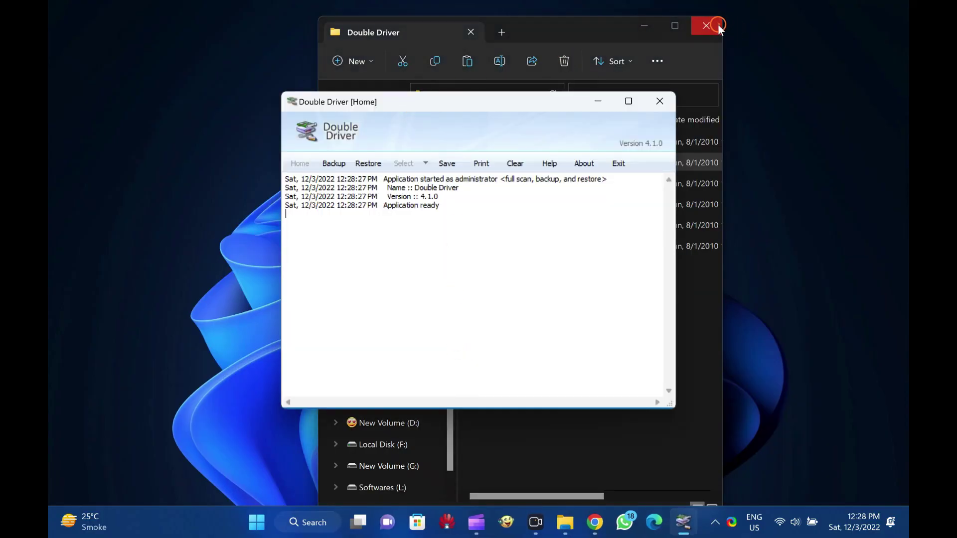
Close the Explorer window behind Double Driver and clear the startup log messages
left_click(718, 26)
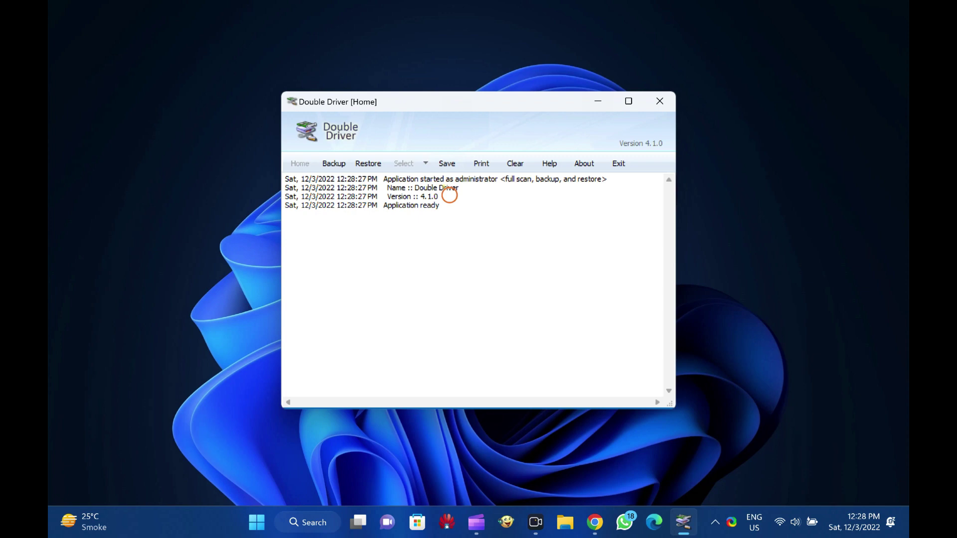
left_click(518, 164)
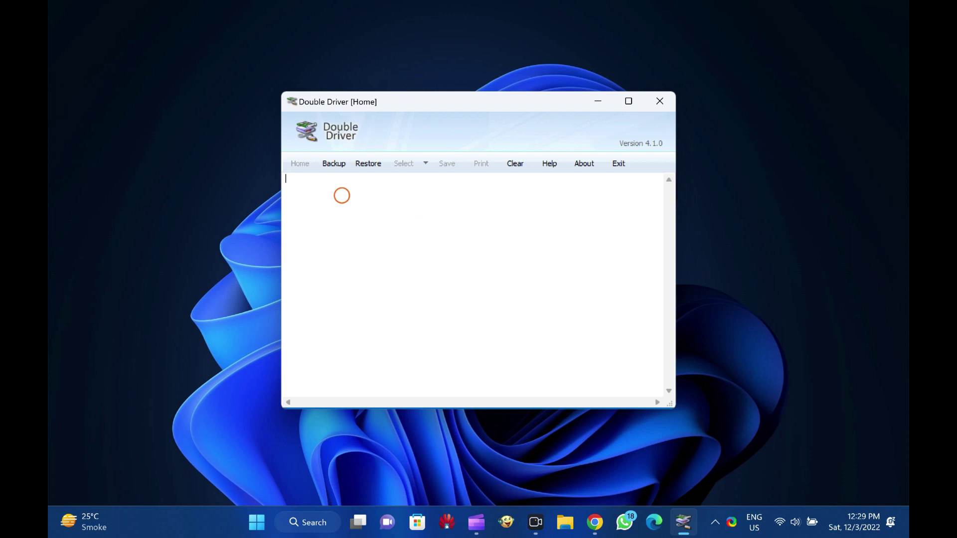
Scan the current system, then untick Samsung USB/modem, Iris Xe, NVIDIA MX450, Realtek, Smart Sound, Dell display drivers
left_click(333, 164)
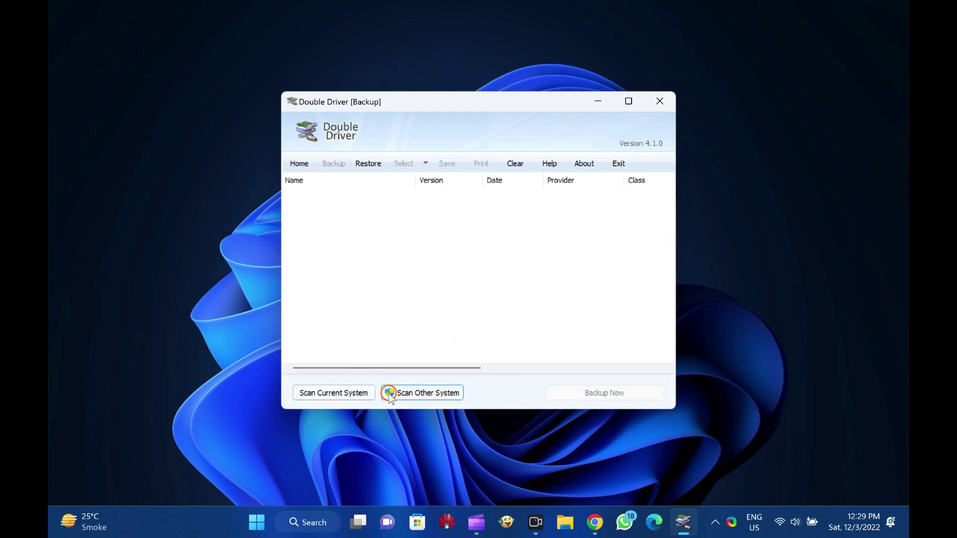
left_click(344, 393)
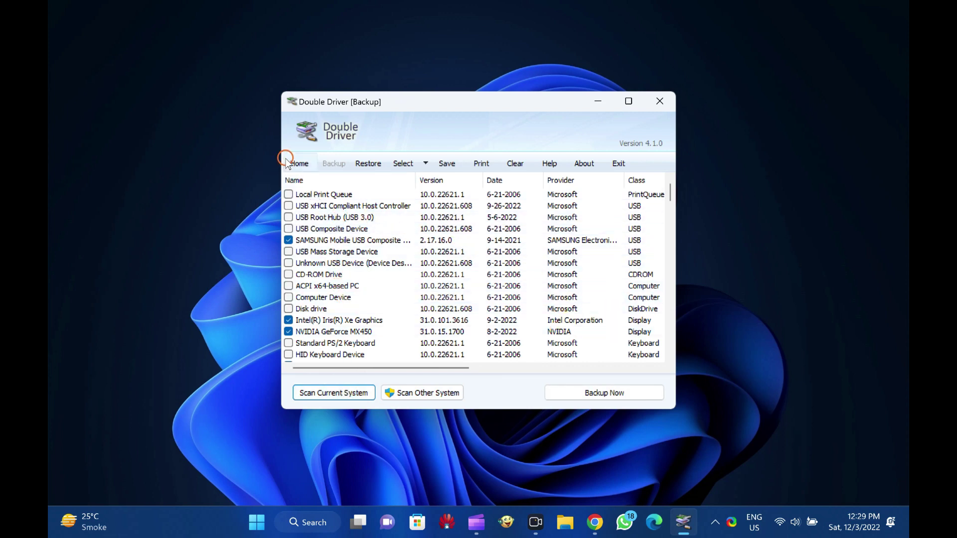
left_click(288, 240)
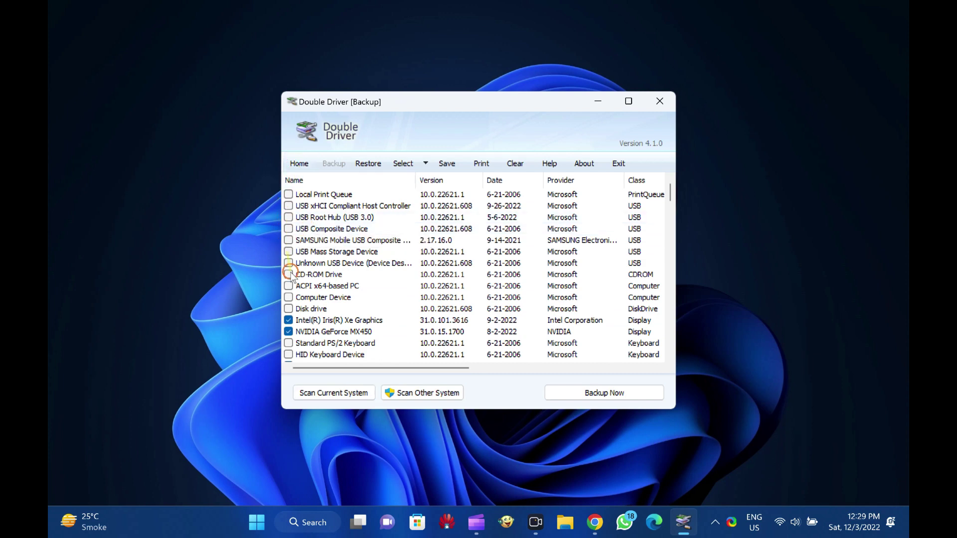
left_click(288, 320)
left_click(288, 332)
scroll(437, 299, "down", 2)
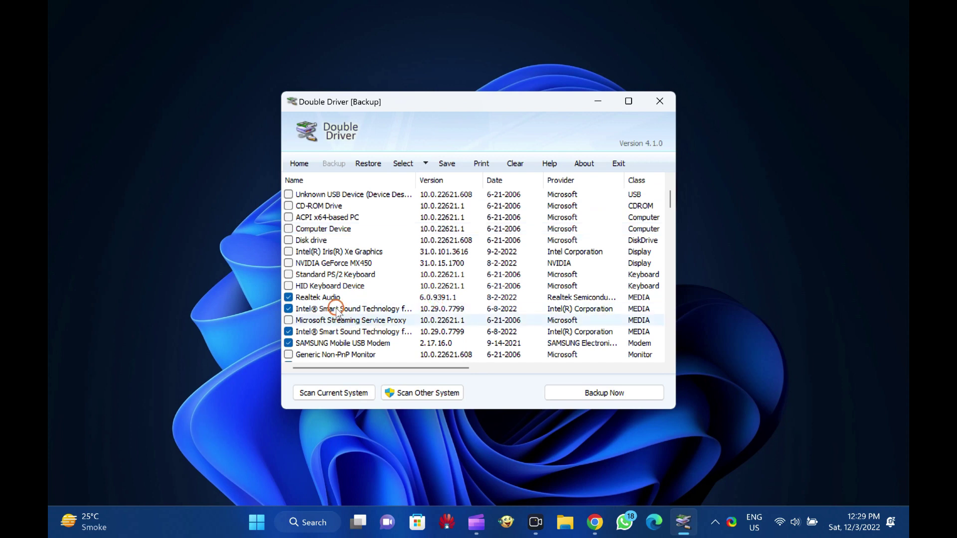
left_click(288, 297)
left_click(288, 309)
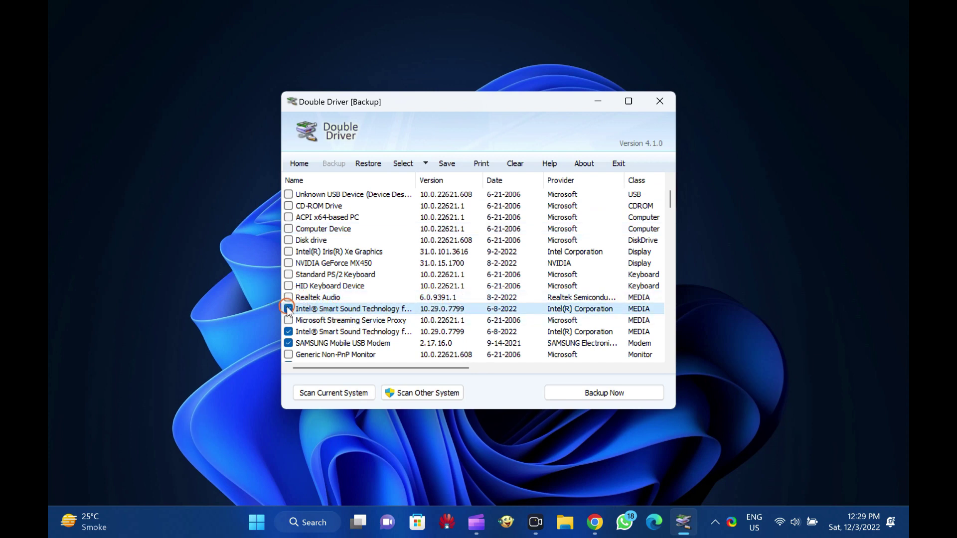
left_click(288, 332)
left_click(288, 343)
scroll(307, 339, "down", 2)
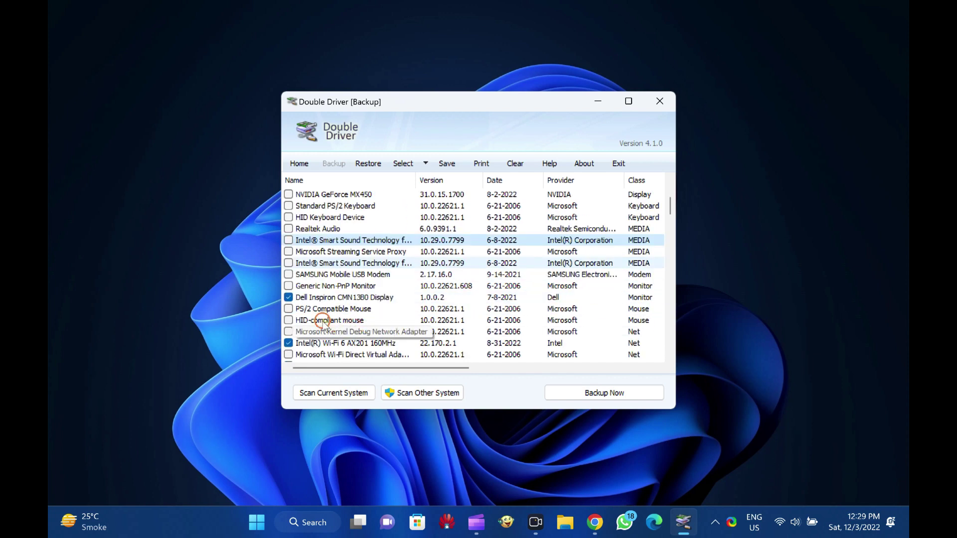
left_click(288, 297)
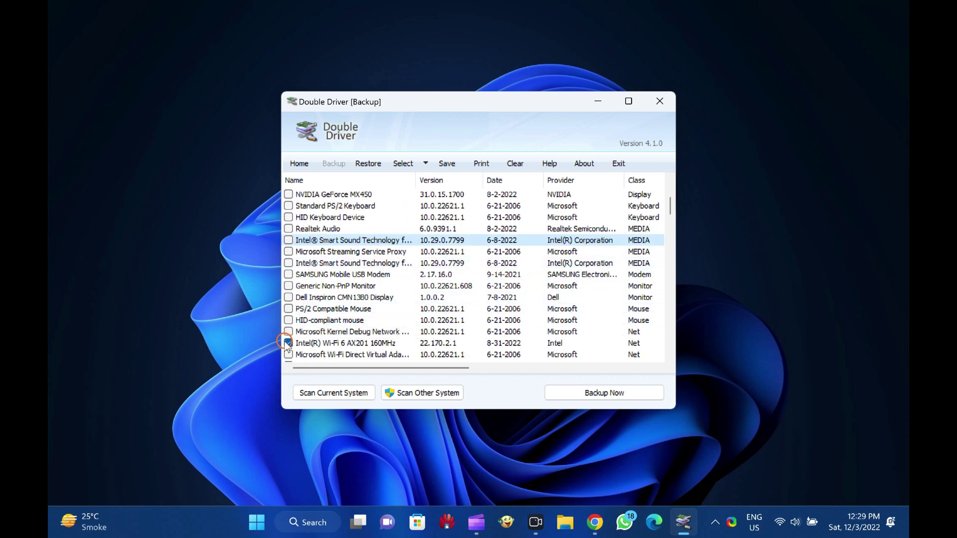
Untick Intel SPI, ELAN SMBus, LPC, Management Engine, Serial IO I2C, Thunderbolt, GNA and Dynamic Tuning drivers
scroll(288, 328, "down", 7)
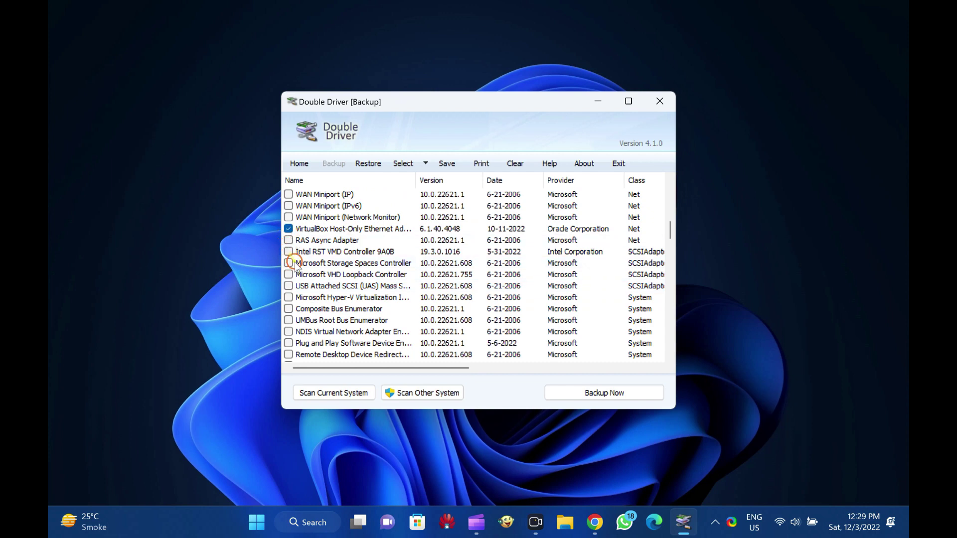
scroll(329, 310, "down", 4)
scroll(290, 294, "down", 2)
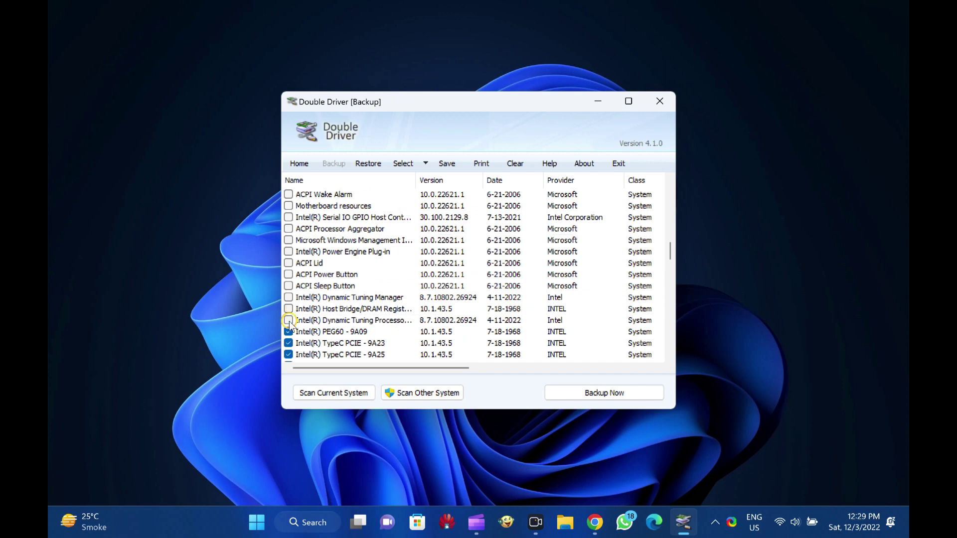
scroll(291, 324, "down", 6)
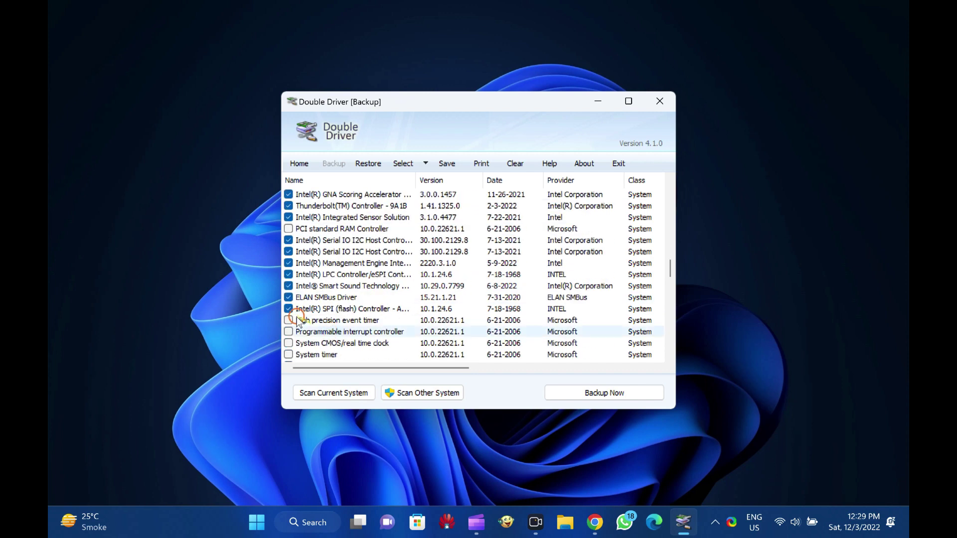
left_click(288, 309)
left_click(288, 297)
left_click(288, 286)
left_click(288, 274)
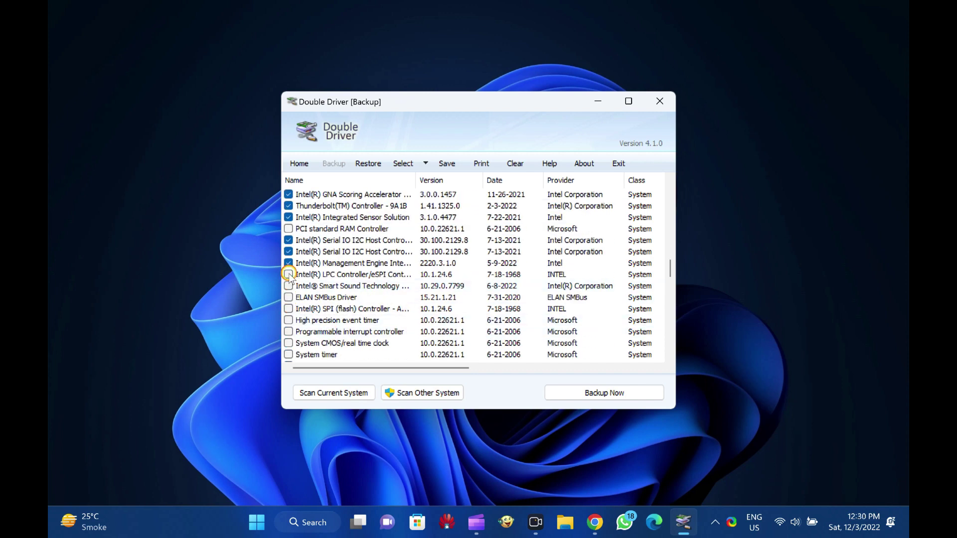
left_click(288, 263)
left_click(288, 252)
left_click(288, 240)
left_click(288, 217)
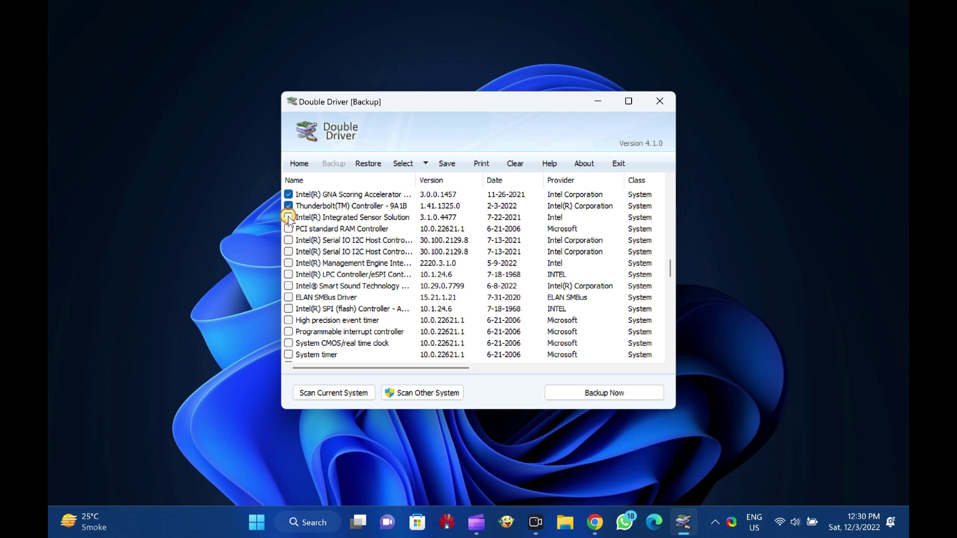
left_click(288, 206)
left_click(289, 194)
scroll(299, 239, "down", 2)
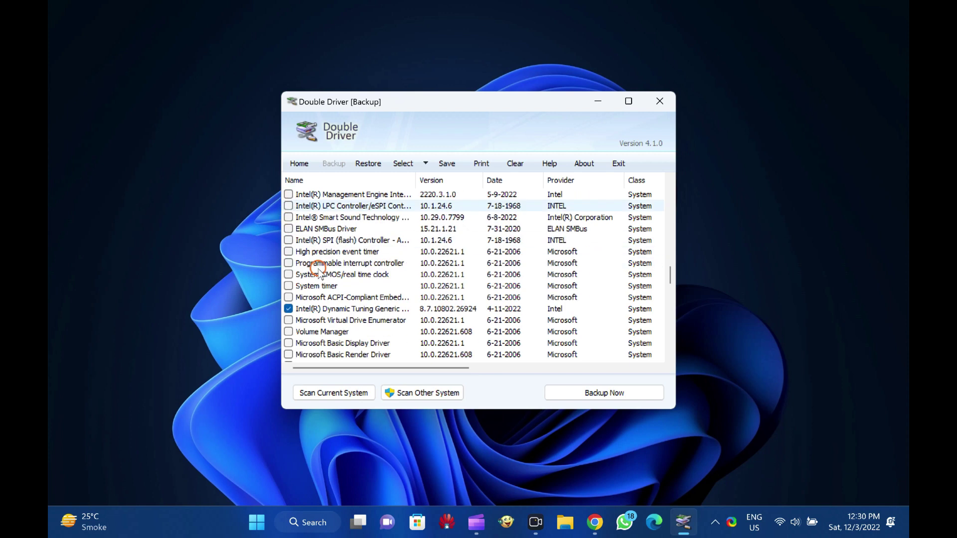
left_click(289, 309)
Untick Smart Sound, Graphics Control Panel, Wireless Manageability, iCLS, Optane and Thunderbolt HSA components, then return Home
scroll(303, 309, "down", 1)
scroll(303, 308, "down", 1)
left_click(289, 309)
left_click(288, 320)
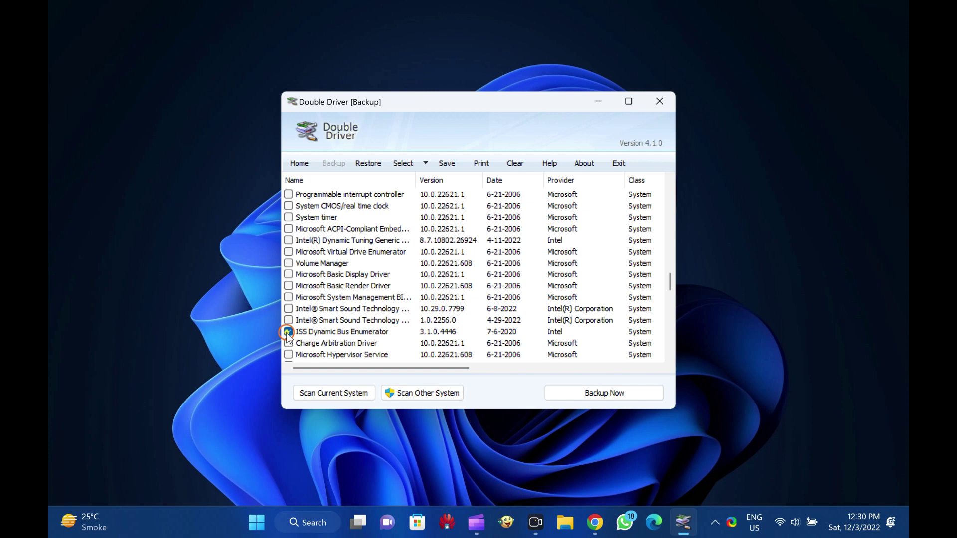
scroll(322, 333, "down", 5)
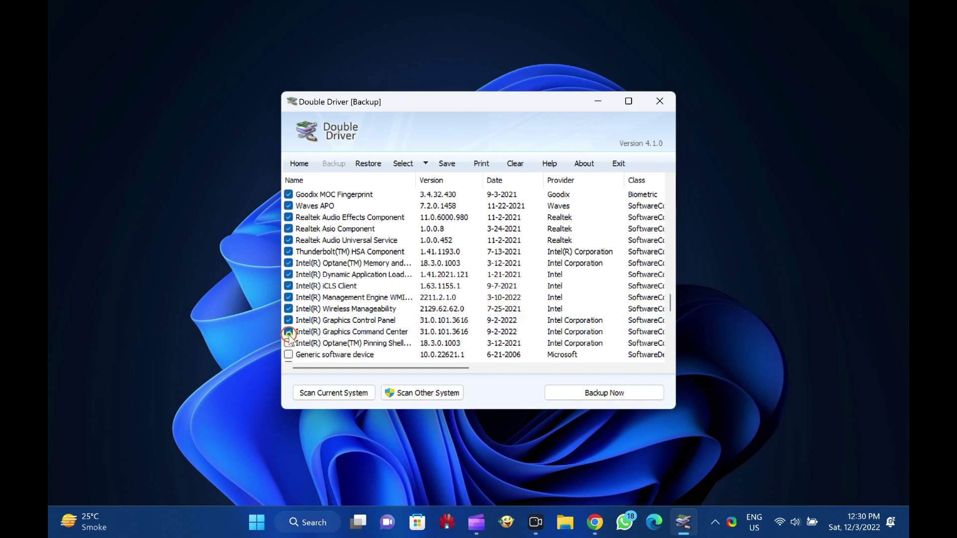
left_click(289, 320)
left_click(288, 309)
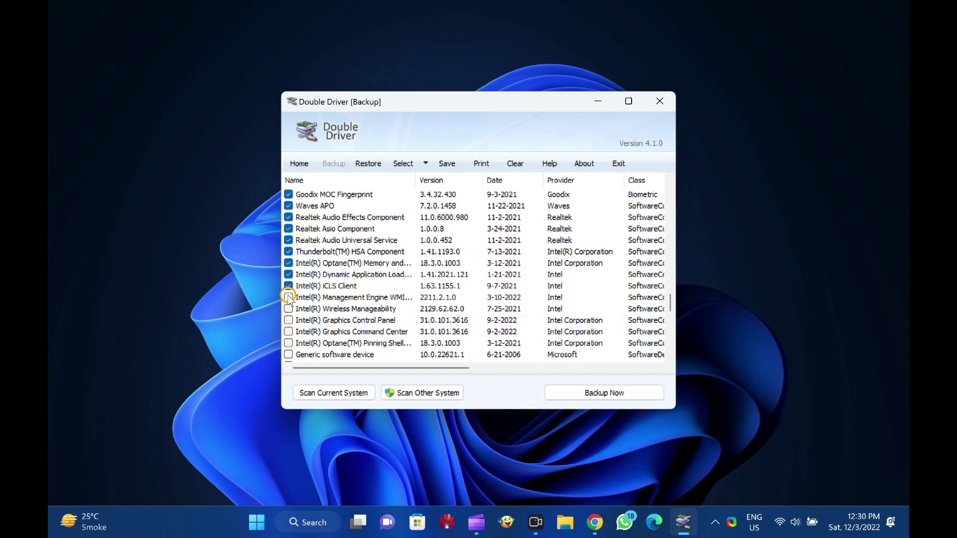
left_click(288, 297)
left_click(289, 286)
left_click(288, 275)
left_click(289, 263)
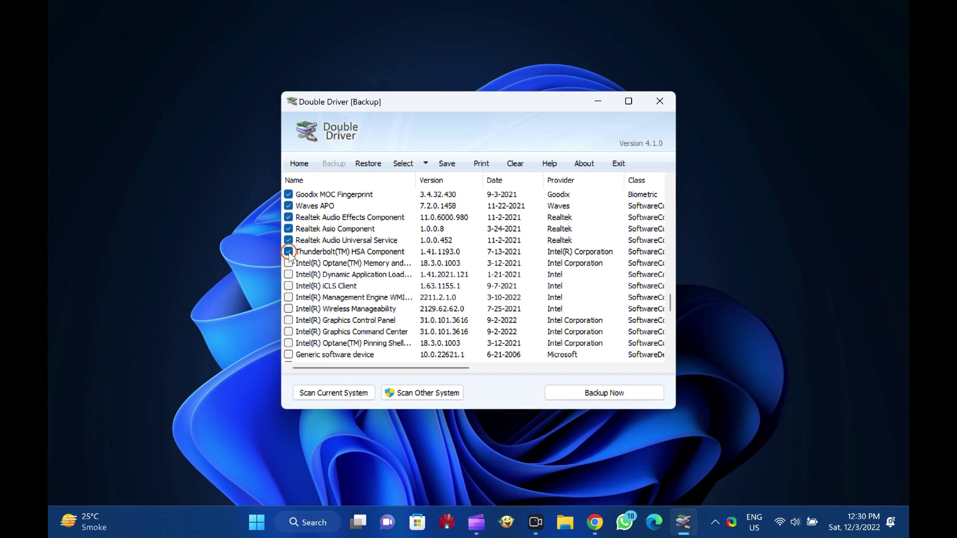
left_click(289, 251)
left_click(297, 164)
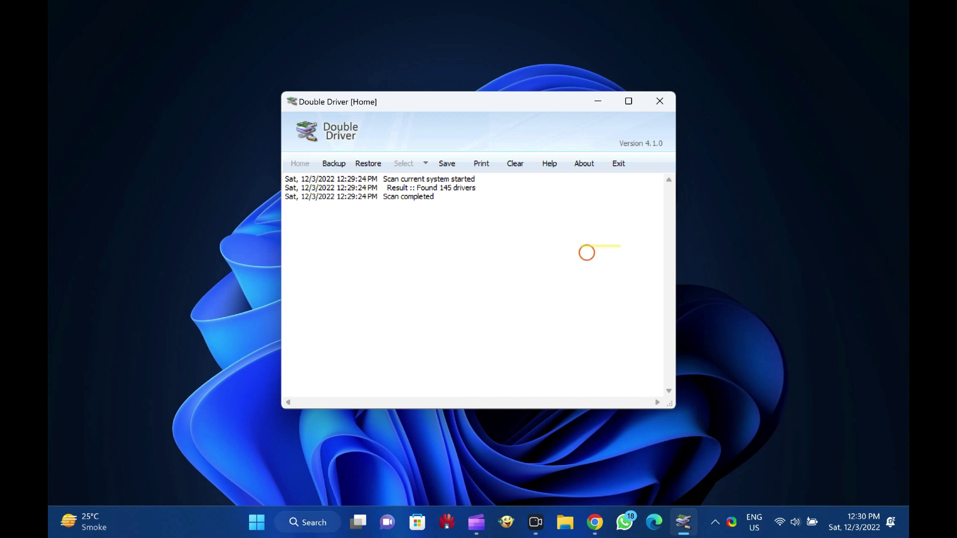
Rescan the current system and untick the Samsung USB Composite, Iris Xe and NVIDIA MX450 drivers
left_click(339, 164)
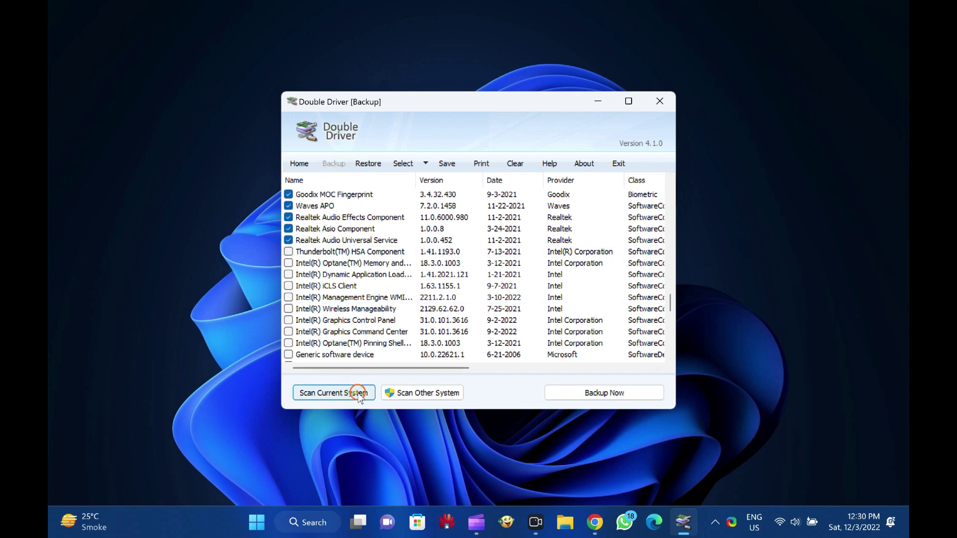
left_click(342, 393)
left_click(341, 393)
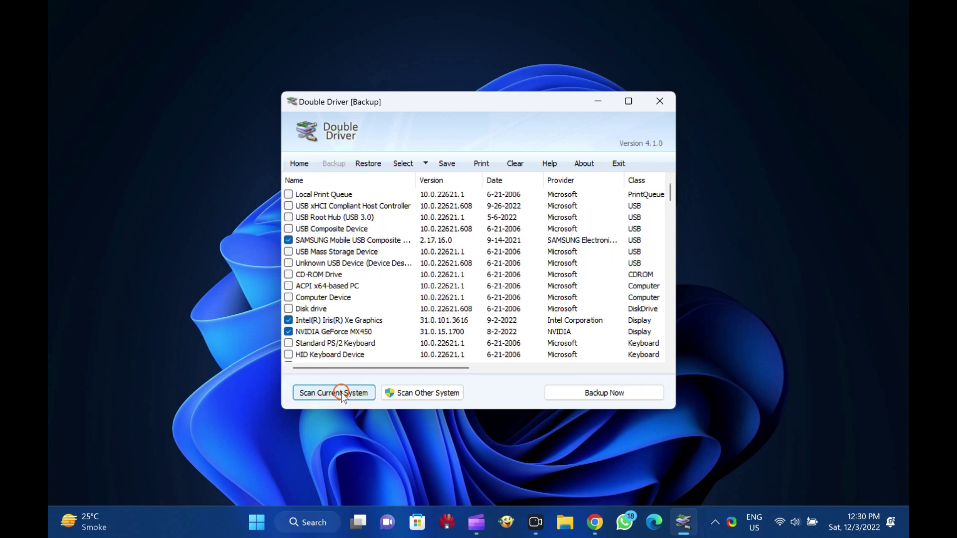
left_click(331, 241)
left_click(312, 319)
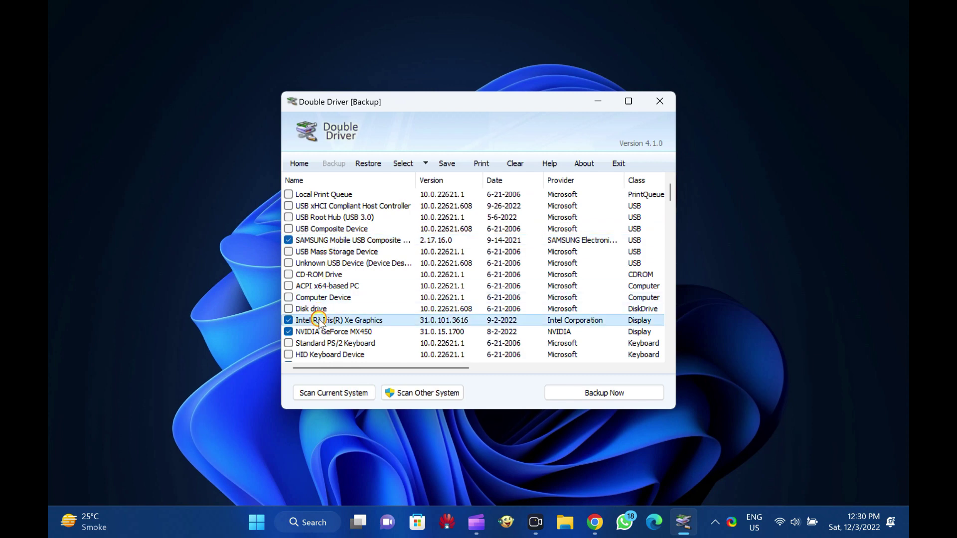
left_click(288, 319)
left_click(288, 240)
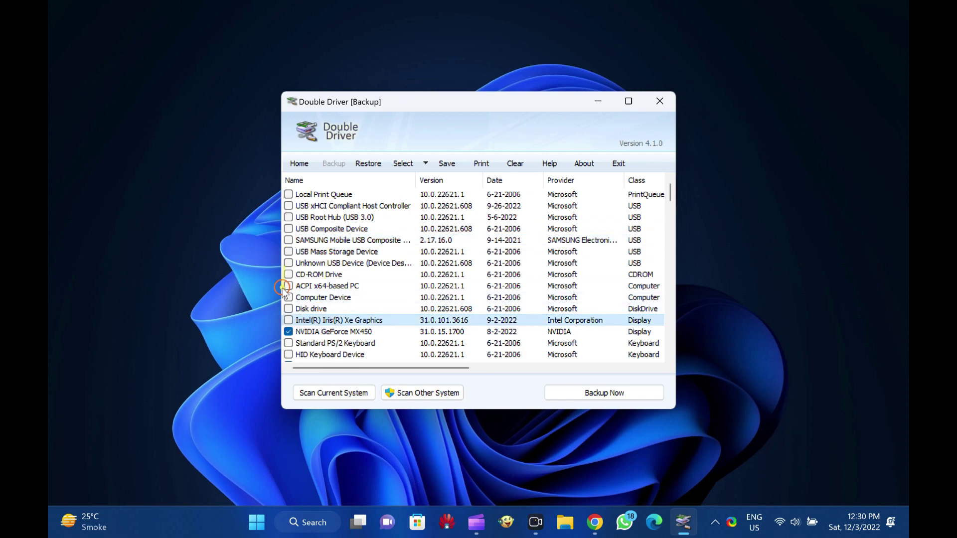
left_click(288, 332)
Untick the Dell Inspiron display, Samsung USB Modem and Intel Smart Sound media drivers
scroll(319, 316, "down", 5)
left_click(323, 312)
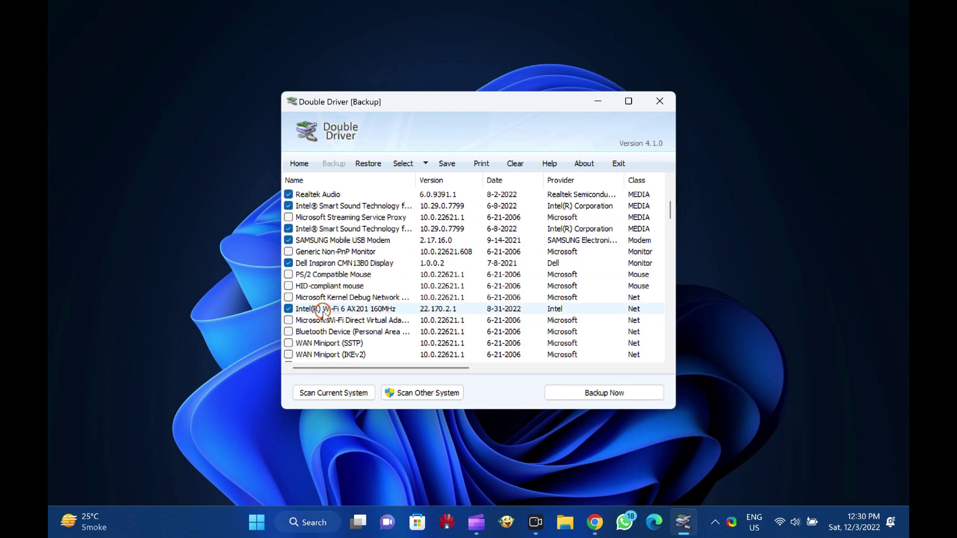
left_click(288, 263)
left_click(288, 239)
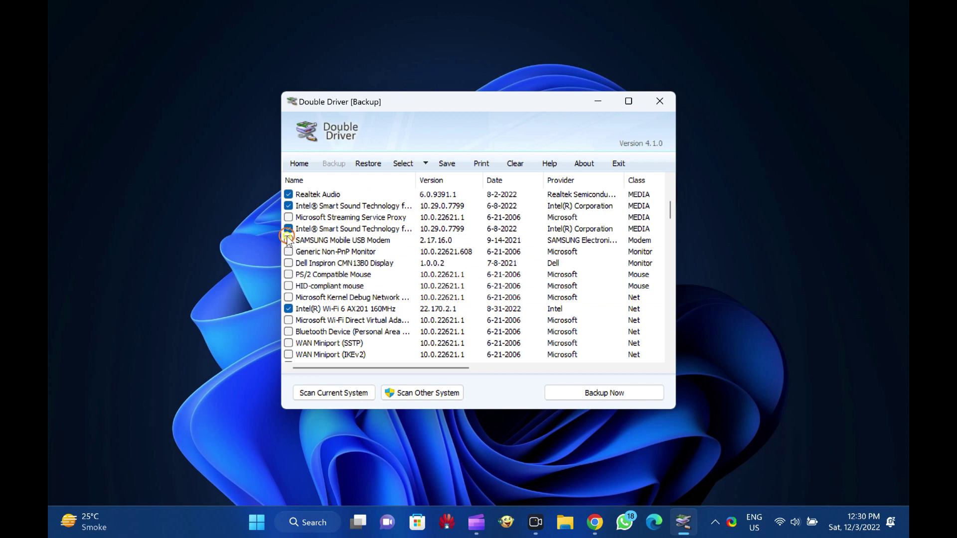
left_click(288, 206)
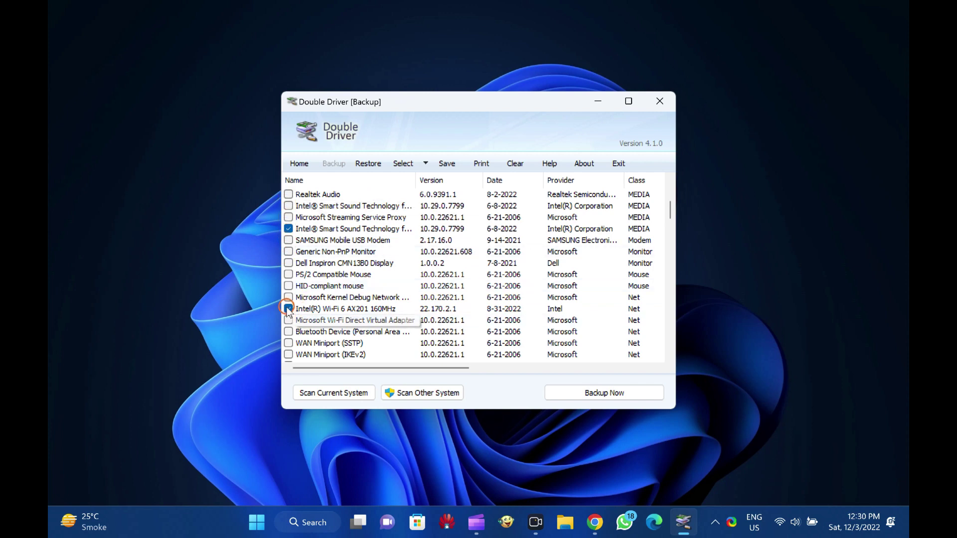
scroll(286, 309, "down", 7)
Exclude VirtualBox and Intel RST drivers, then set the backup destination to Desktop's 'driver backup' folder
left_click(288, 216)
left_click(288, 194)
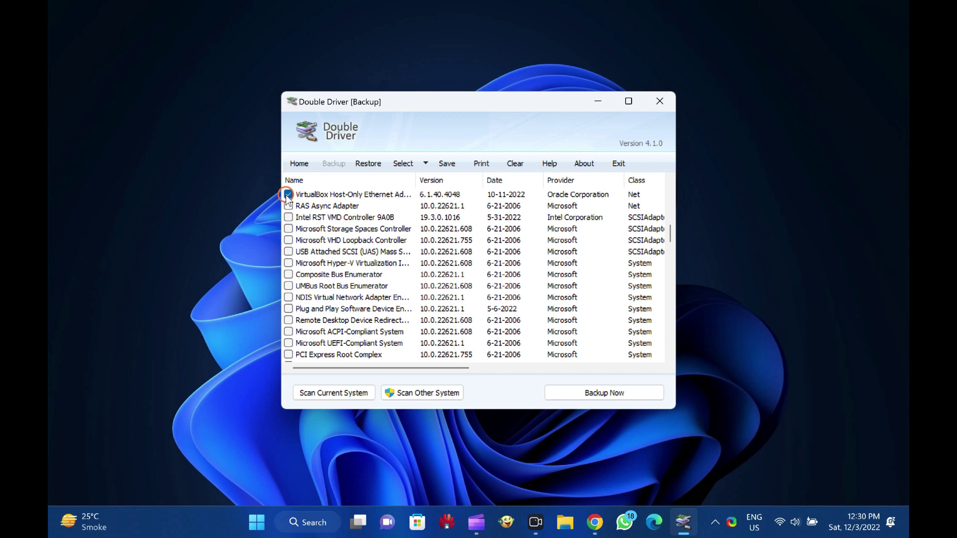
left_click(618, 393)
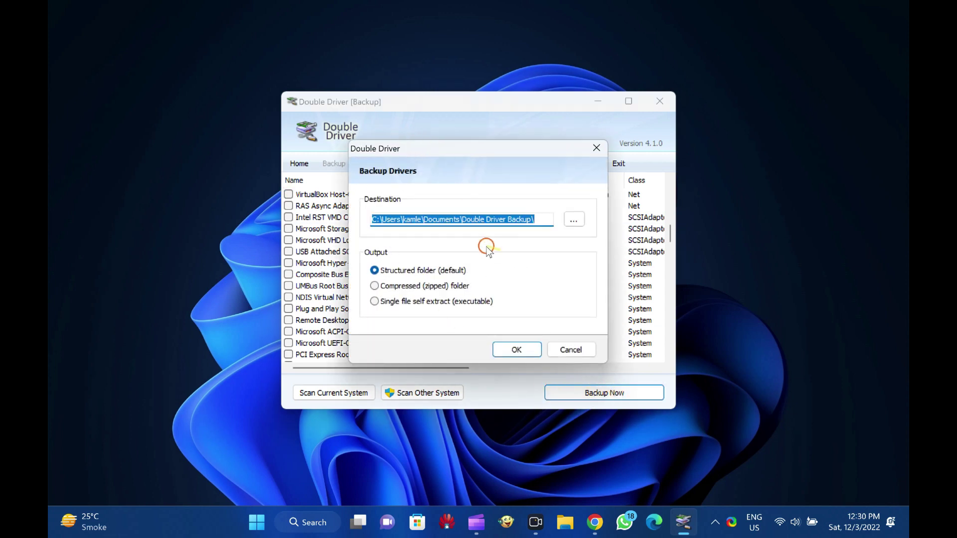
left_click(573, 219)
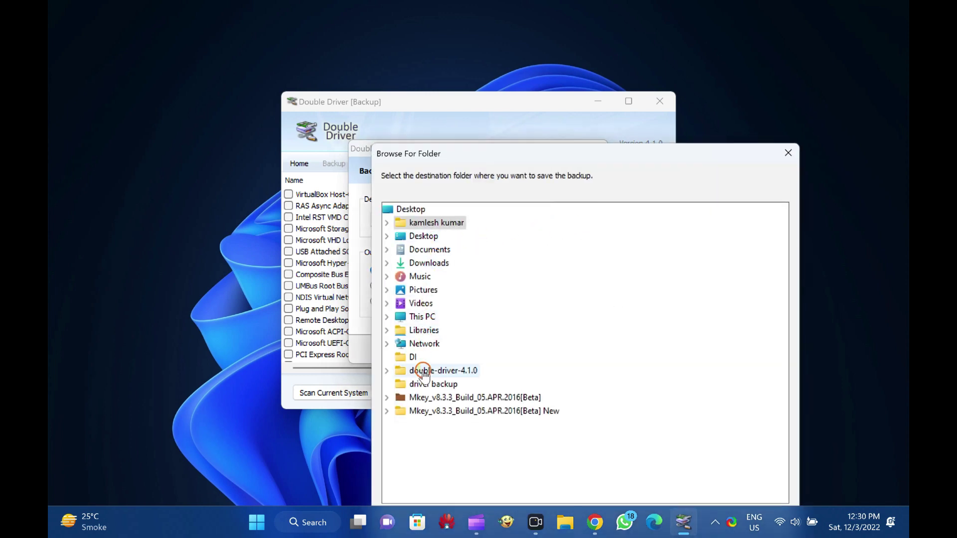
left_click(433, 384)
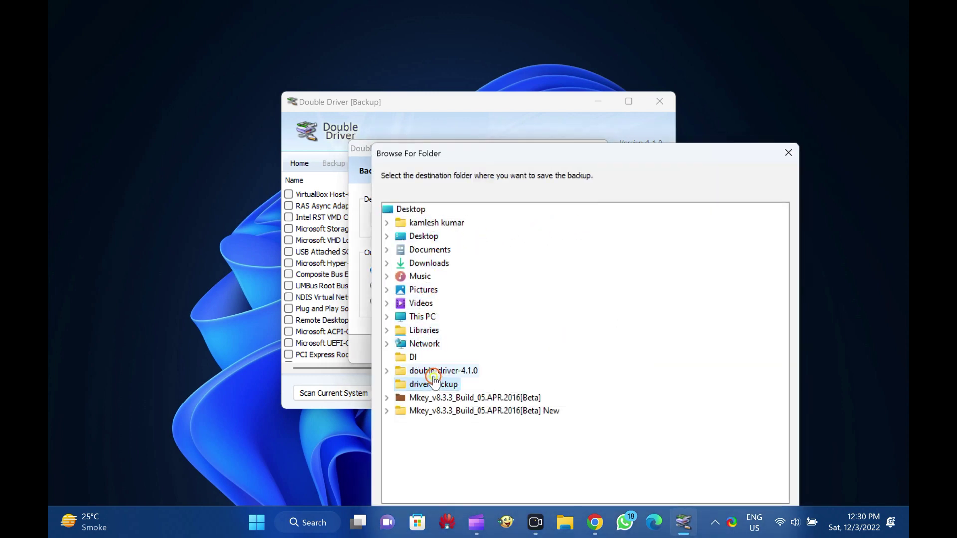
left_click_drag(515, 158, 454, 83)
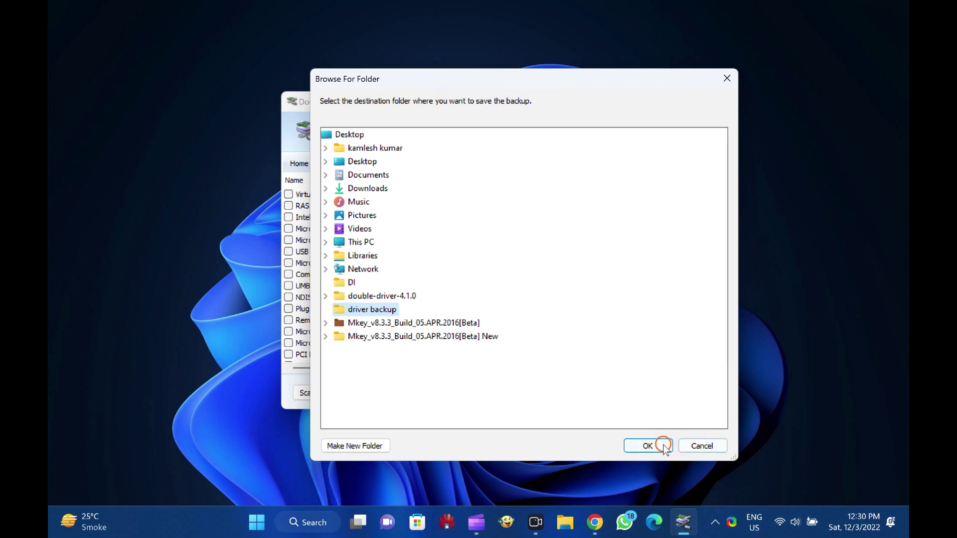
left_click(647, 441)
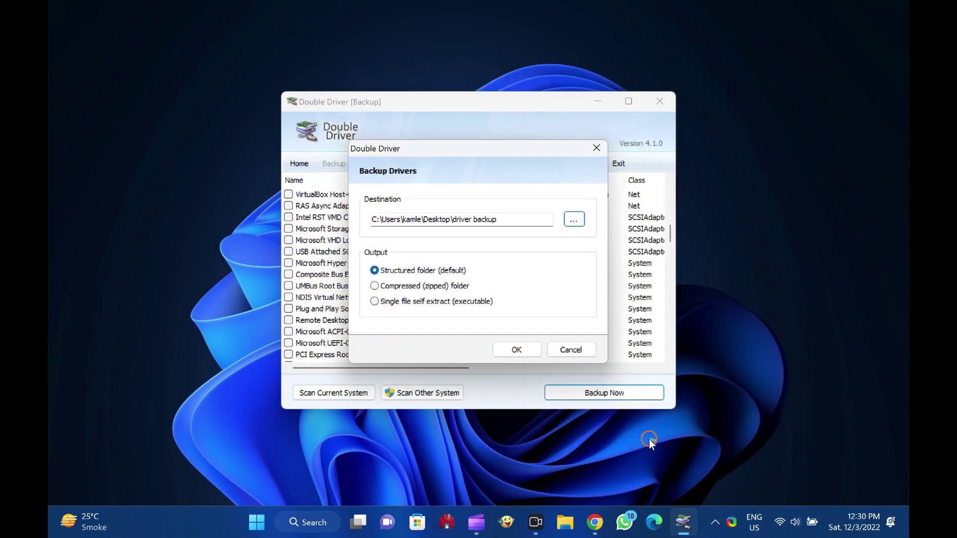
Run the backup into 'driver backup' and dismiss the completed-successfully message
left_click(516, 348)
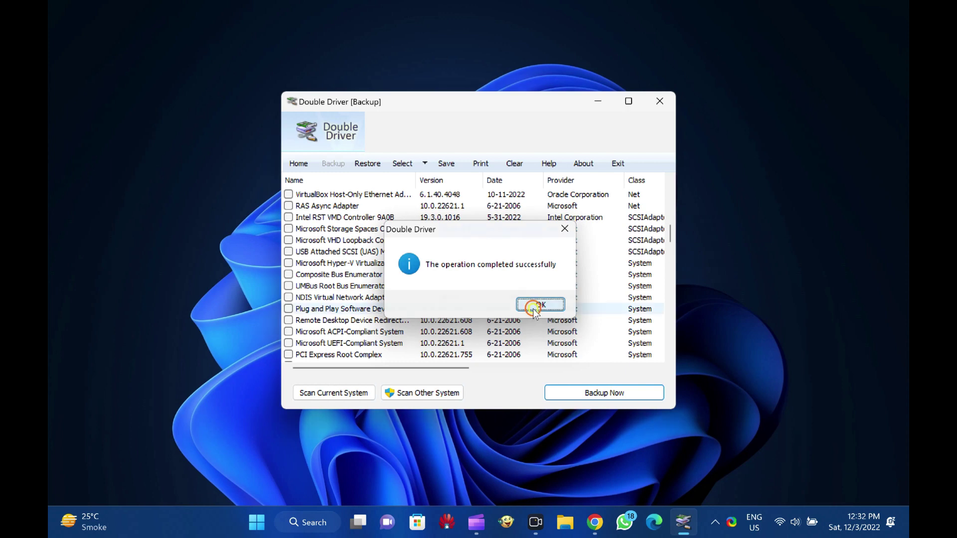
left_click(533, 308)
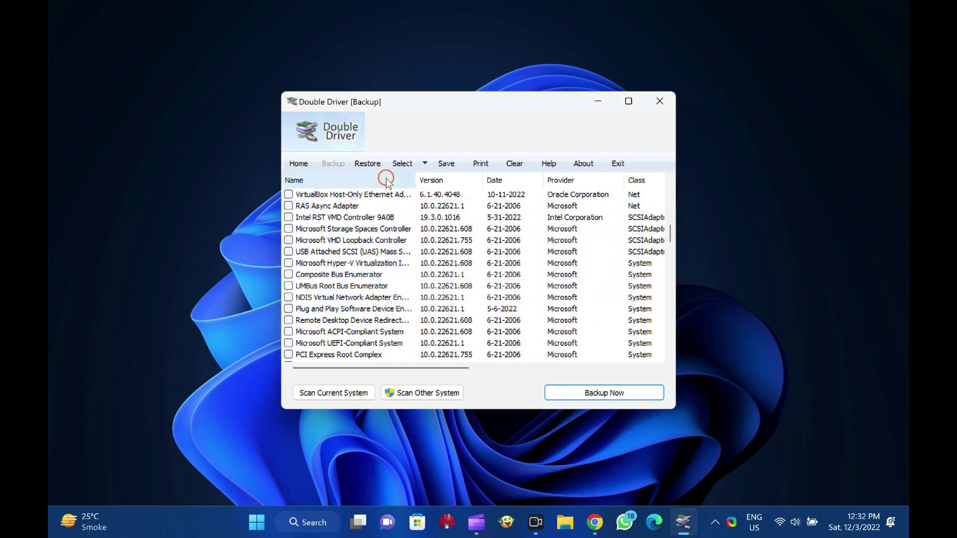
right_click(398, 68)
mouse_move(449, 114)
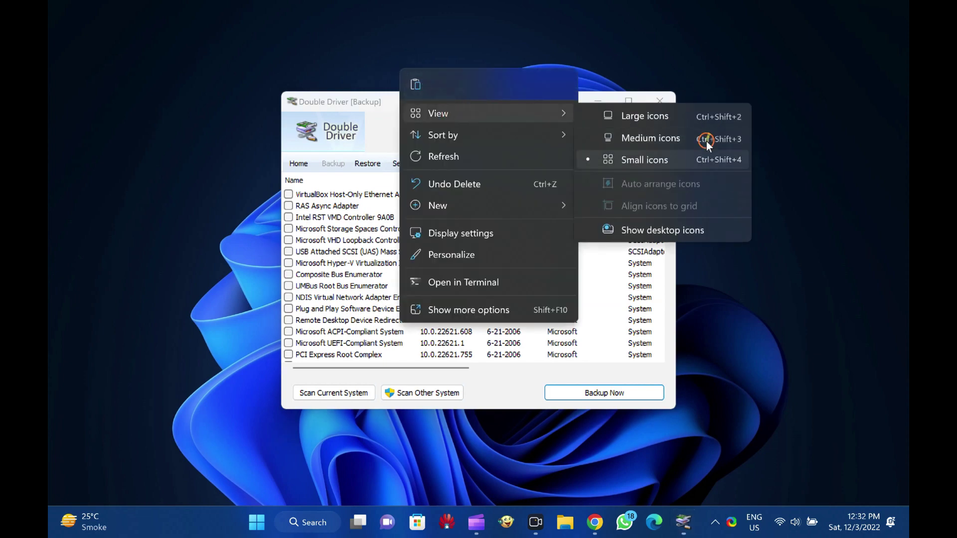
left_click(692, 228)
left_click_drag(526, 105, 715, 205)
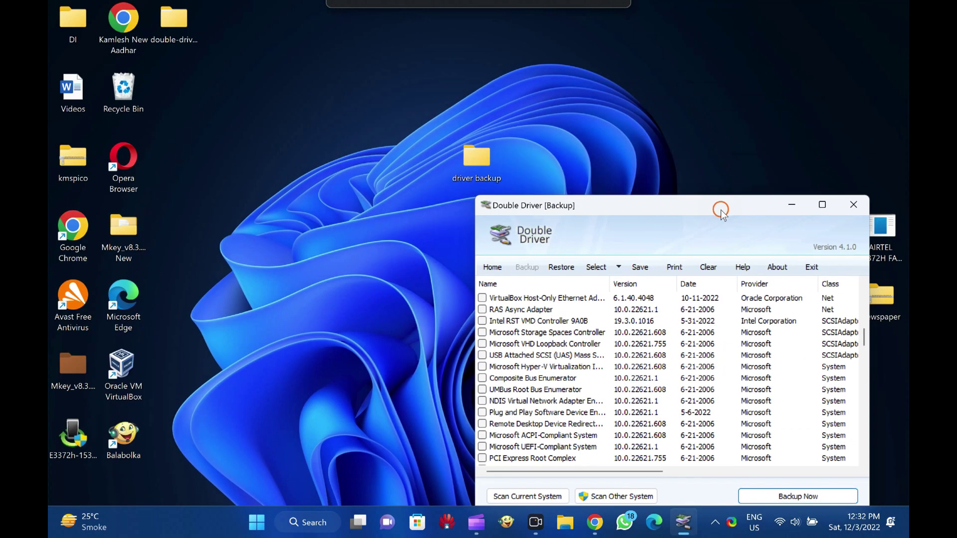
double_click(495, 158)
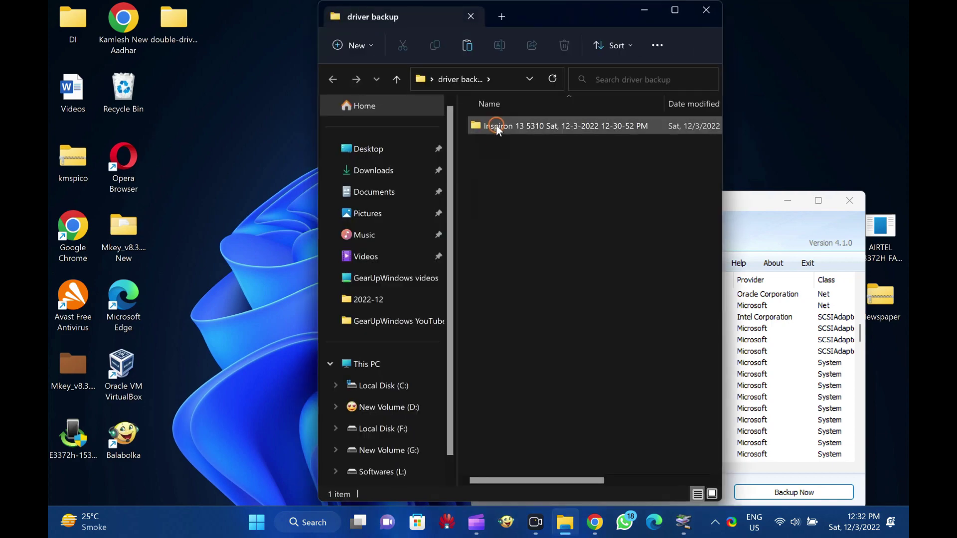
double_click(496, 126)
left_click(494, 272)
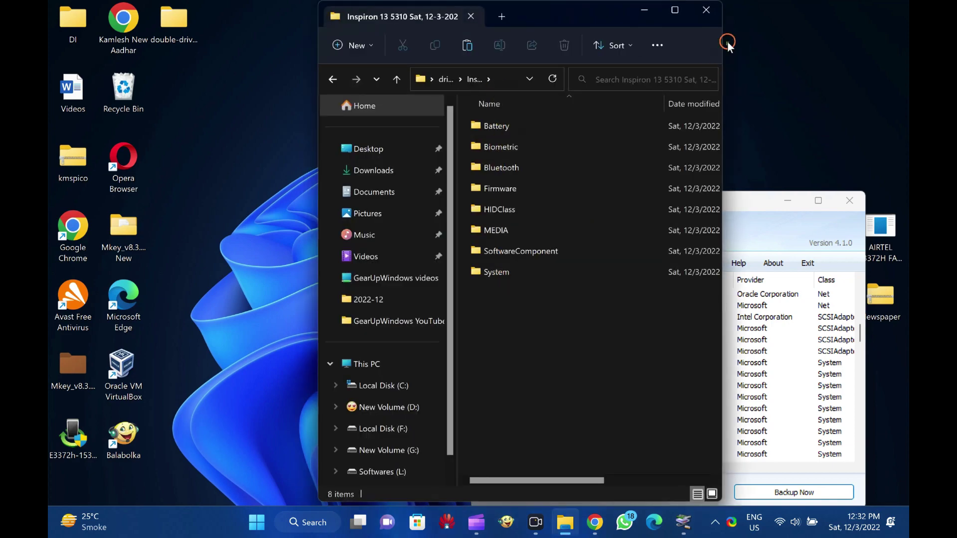
left_click(705, 10)
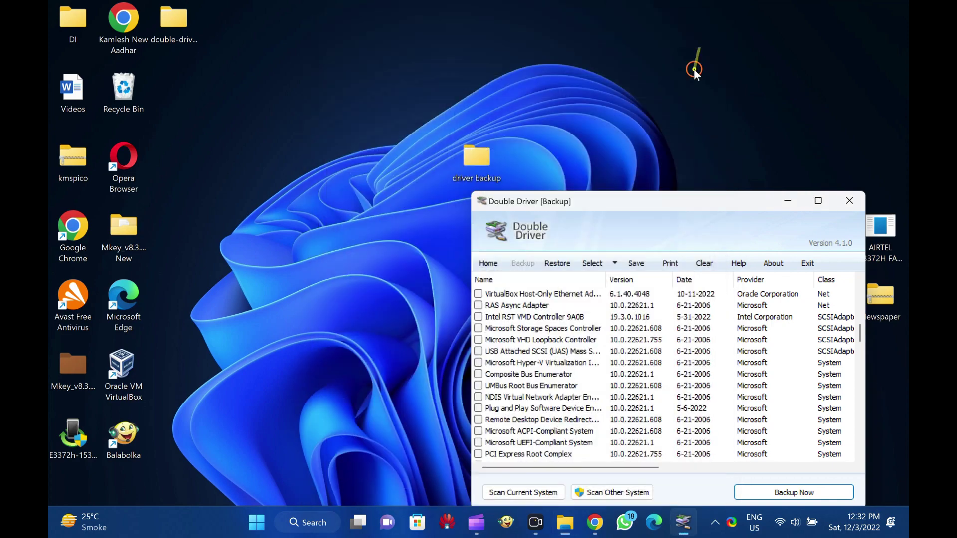
right_click(516, 83)
mouse_move(566, 125)
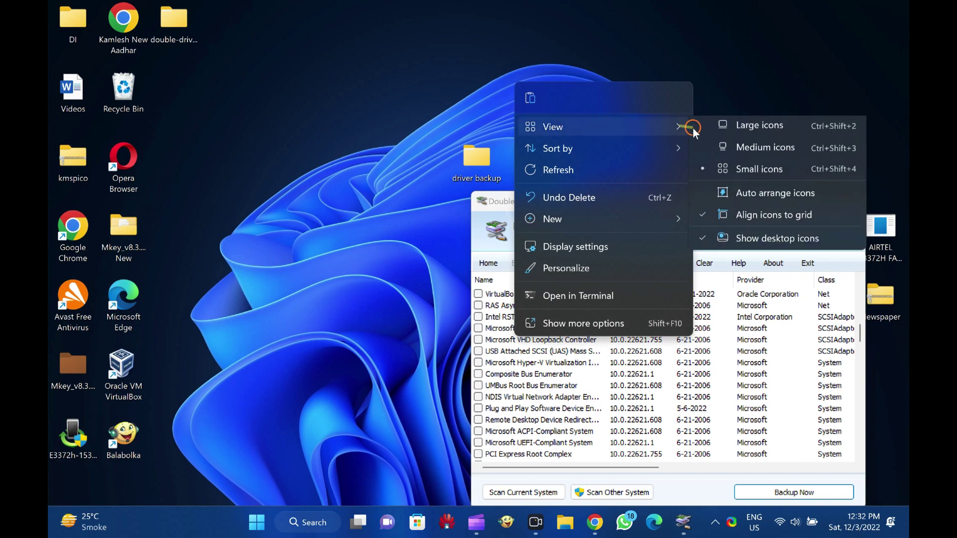
left_click(732, 237)
left_click_drag(638, 204, 460, 111)
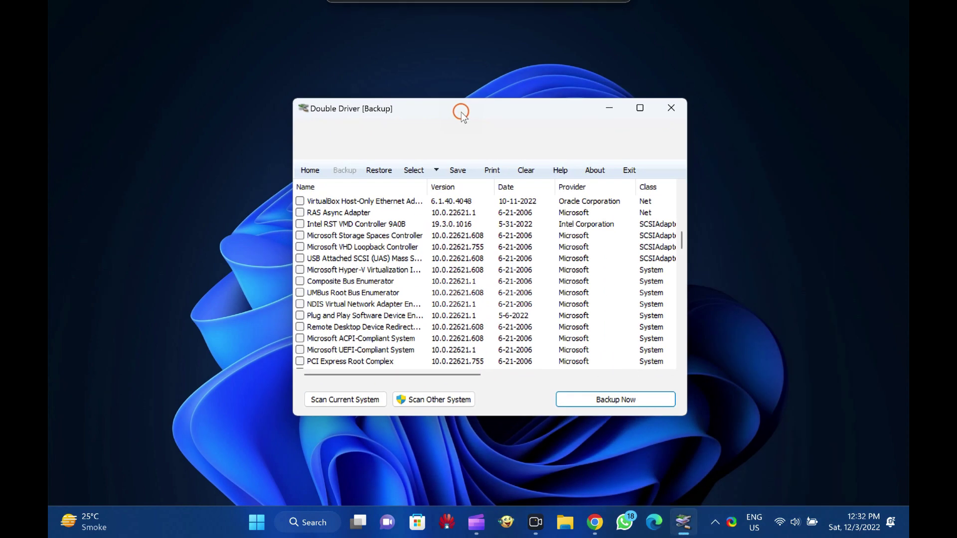
On the Restore page, locate the backup at Other location, the Desktop's 'driver backup' folder
left_click(388, 170)
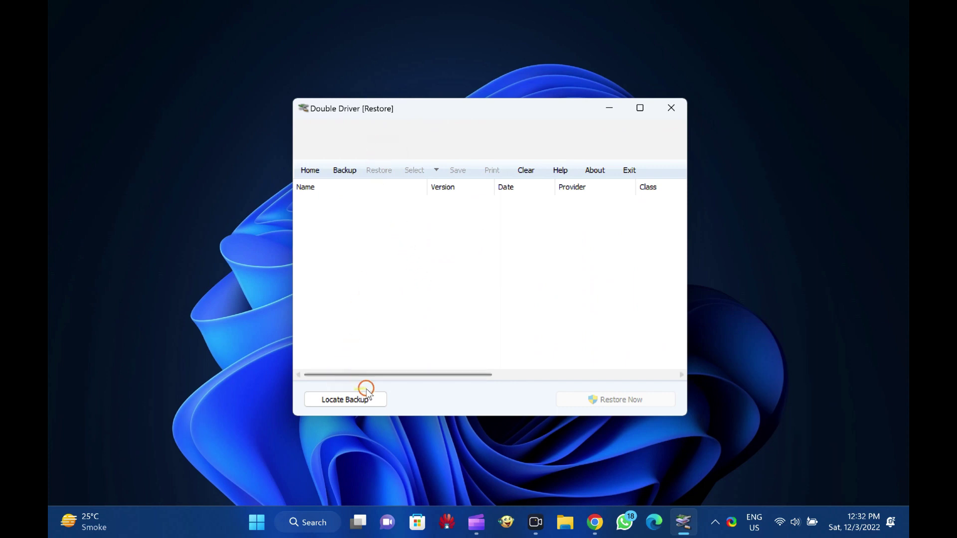
left_click(347, 402)
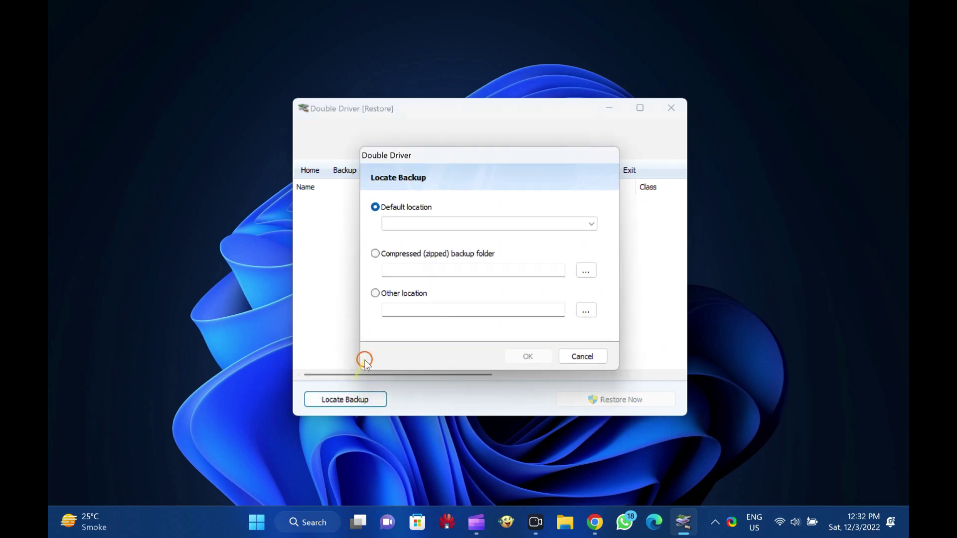
left_click(390, 293)
left_click(587, 310)
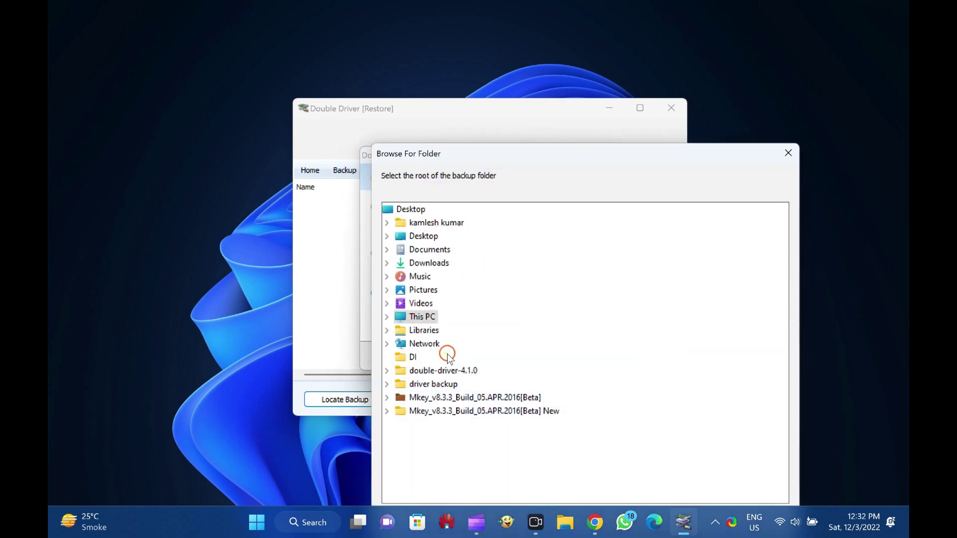
double_click(454, 384)
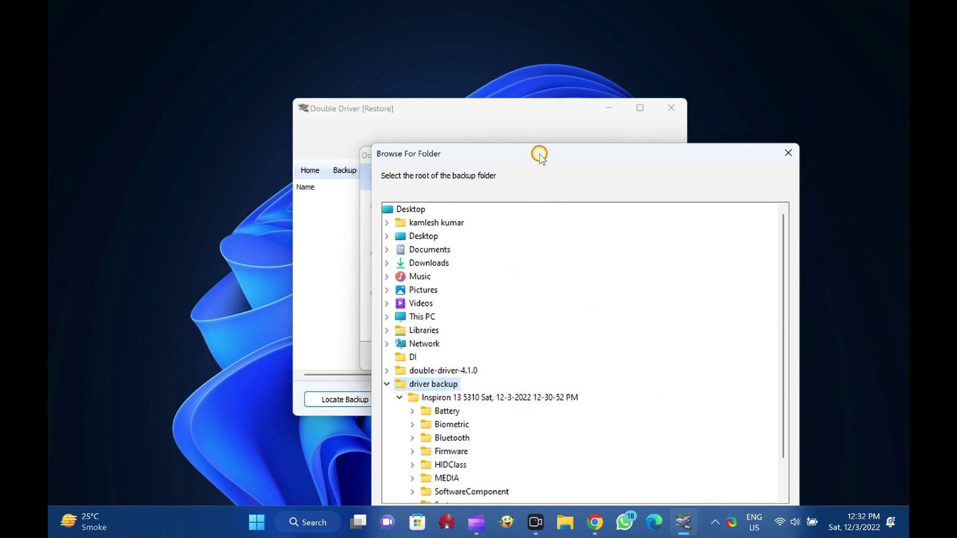
left_click_drag(539, 154, 470, 63)
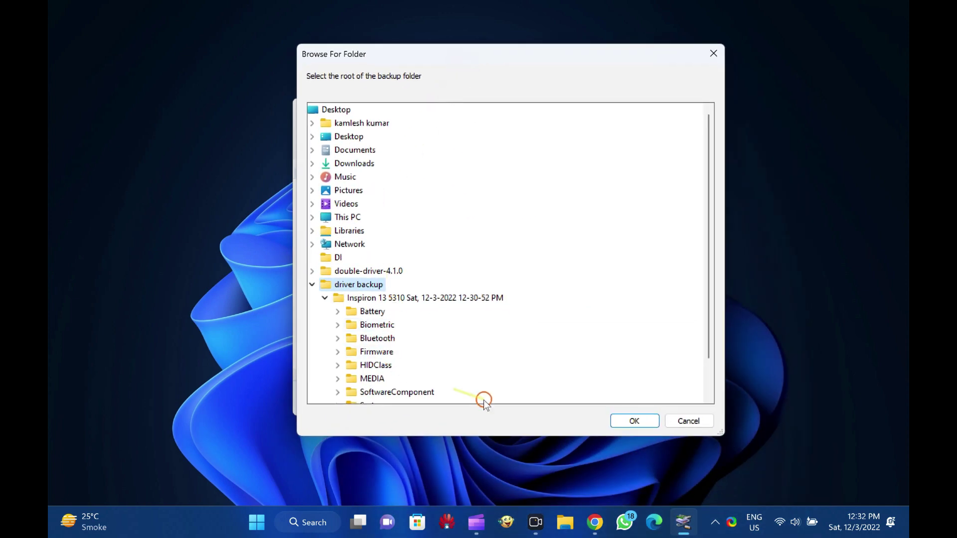
left_click(632, 420)
left_click(539, 360)
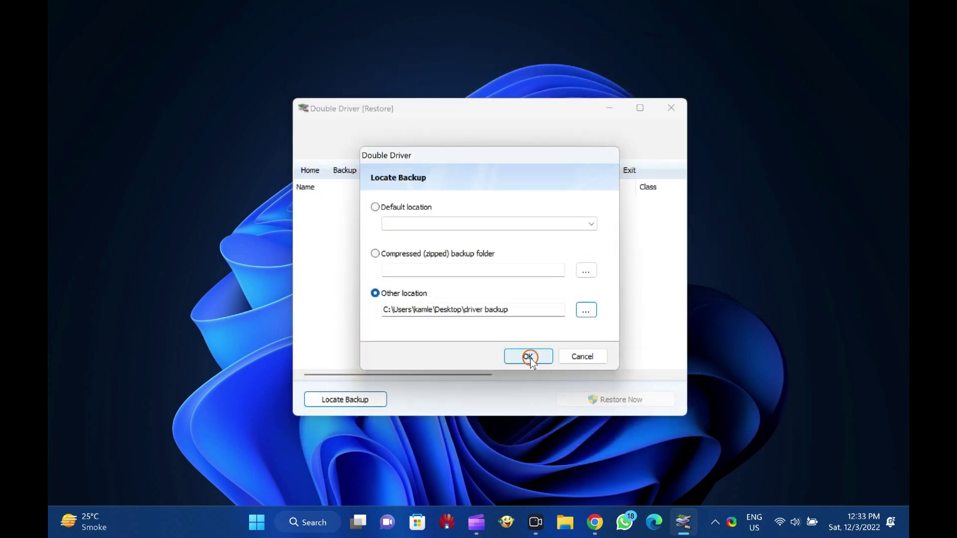
Start Restore Now on the loaded driver list and confirm the restore prompt
scroll(449, 299, "down", 10)
left_click(300, 361)
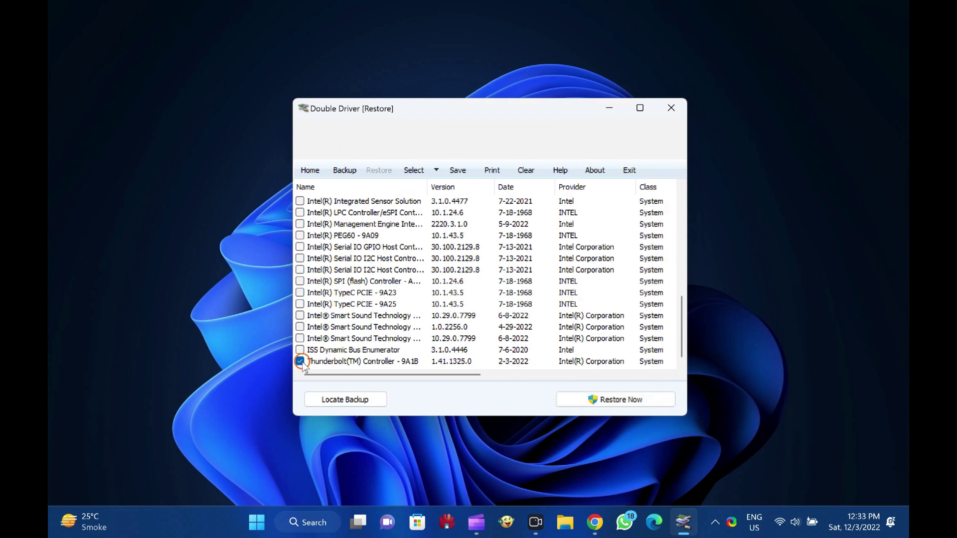
left_click(300, 361)
left_click(604, 405)
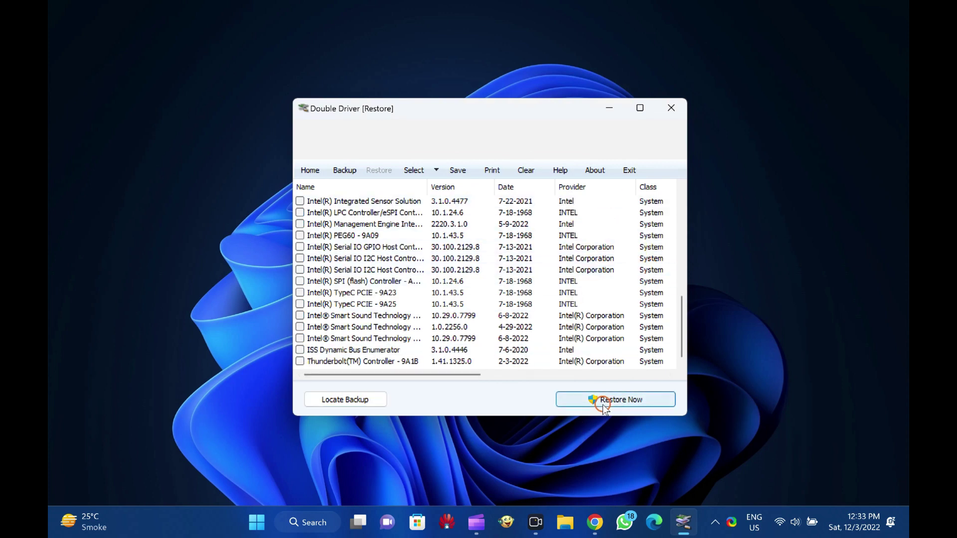
left_click(617, 405)
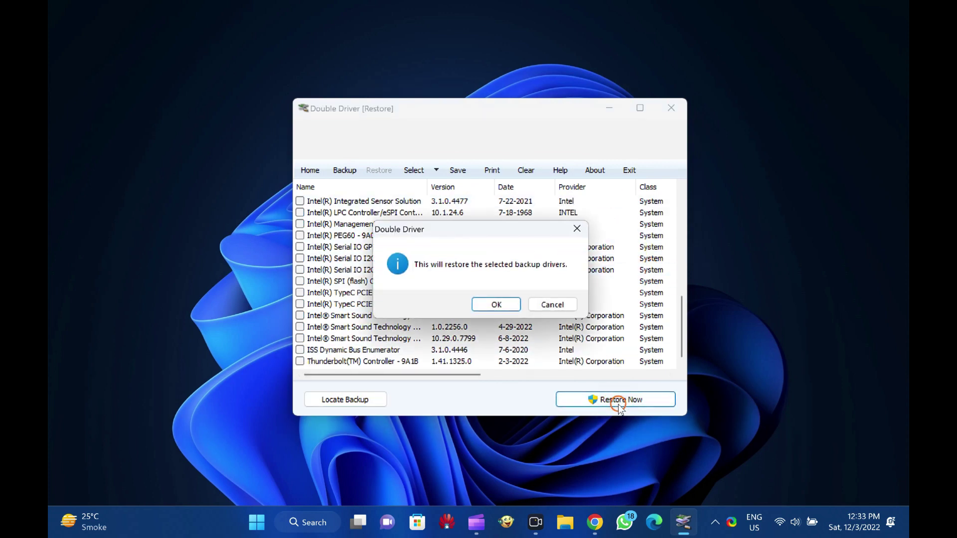
left_click(453, 271)
left_click(505, 305)
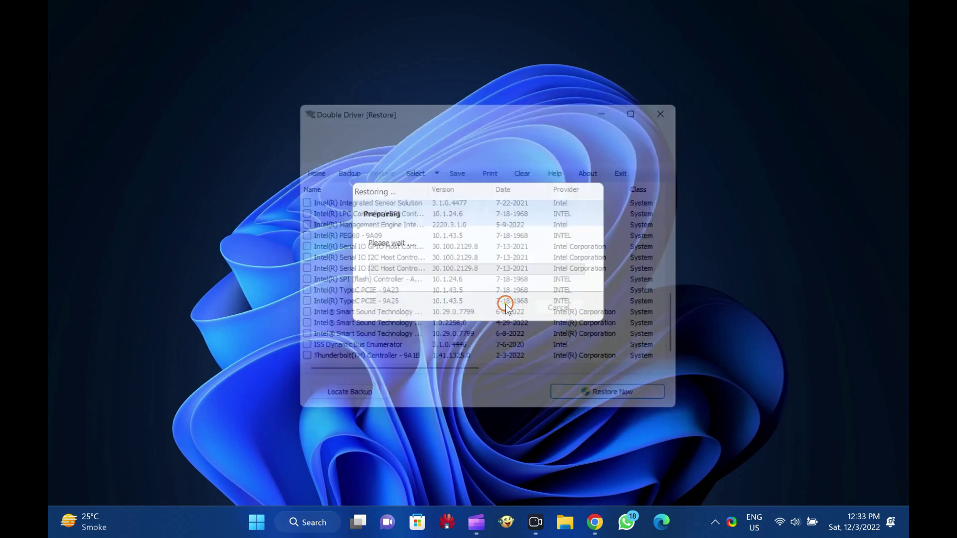
Move the Device Driver Installation Wizard to centre, install the Surface Battery driver and finish
left_click(324, 73)
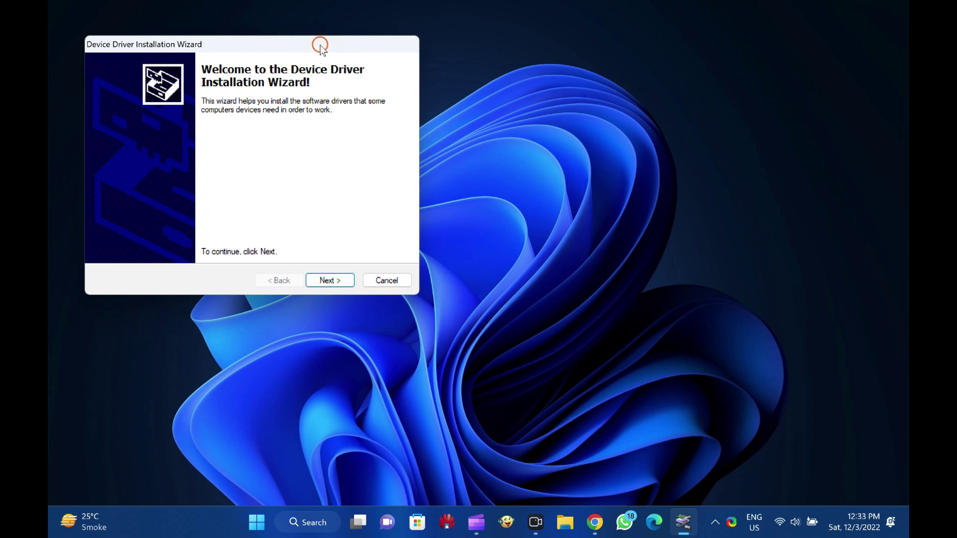
left_click_drag(319, 45, 529, 95)
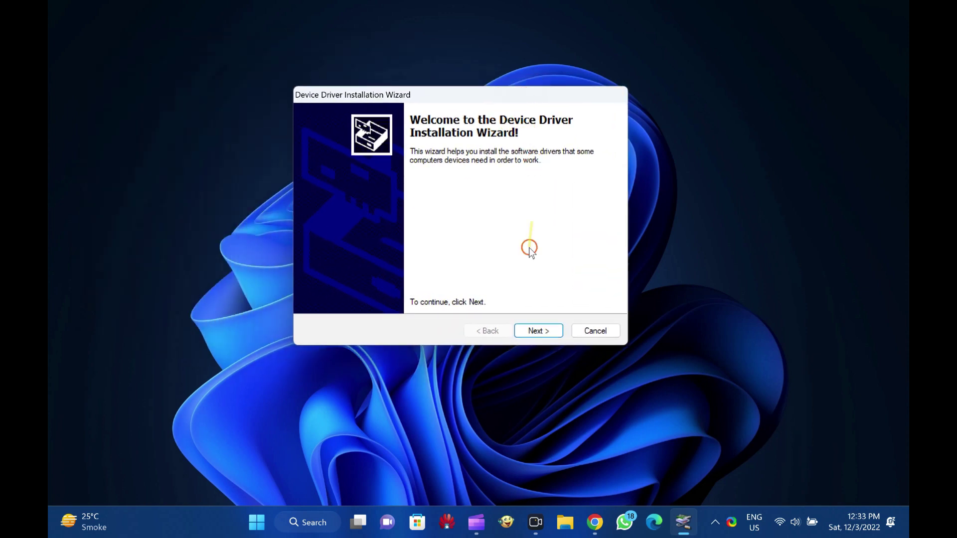
left_click(530, 331)
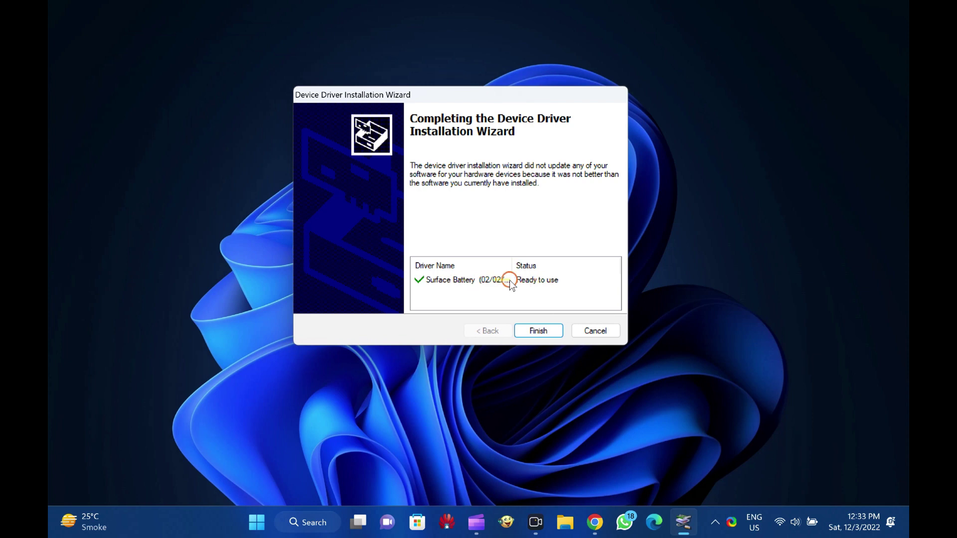
left_click(551, 331)
left_click(680, 107)
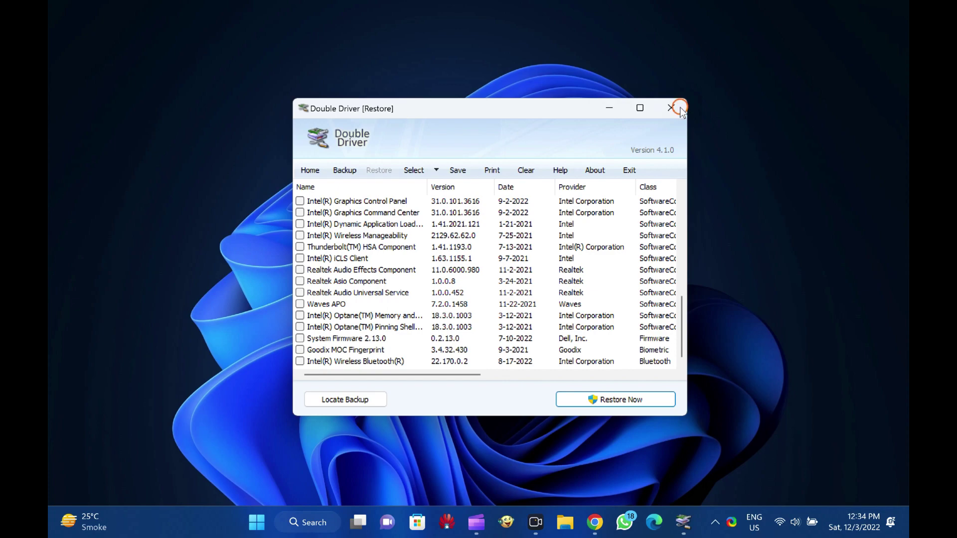
Exit Double Driver with its window's X button, leaving the empty desktop
left_click(680, 106)
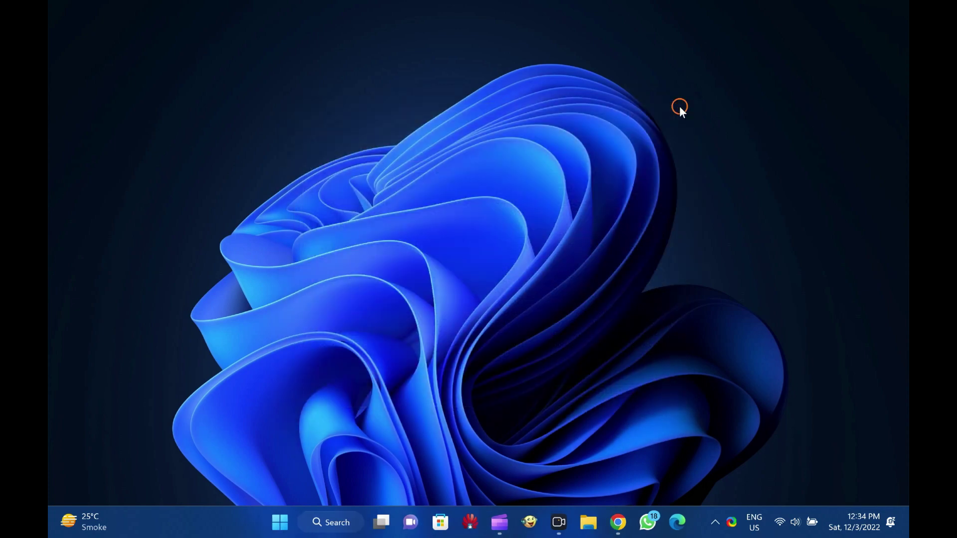